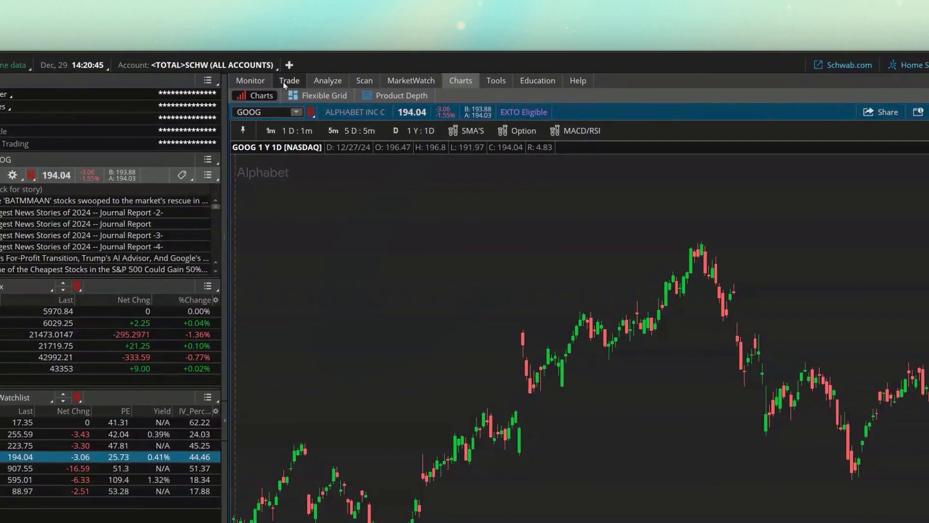
Step: Show GOOG's option chain on the Trade tab with the 21 FEB 25 expiration expanded
left_click(288, 69)
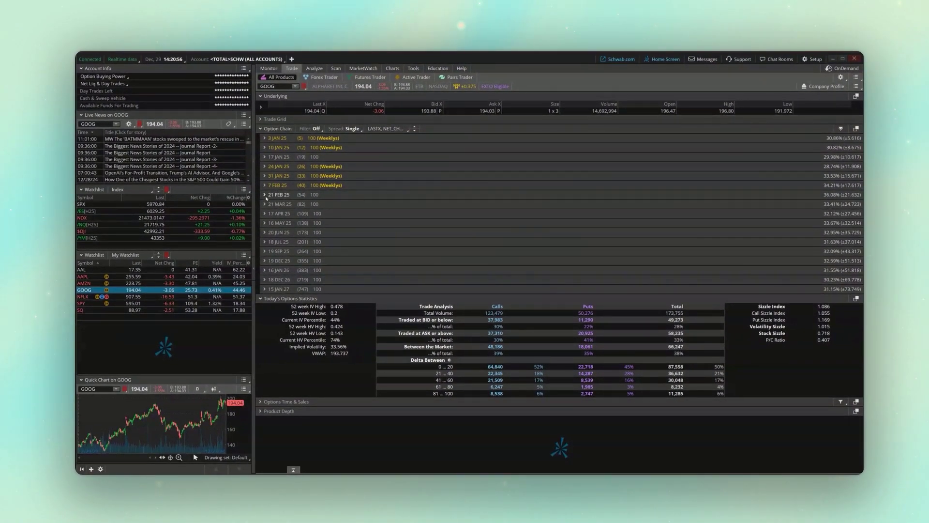
left_click(266, 197)
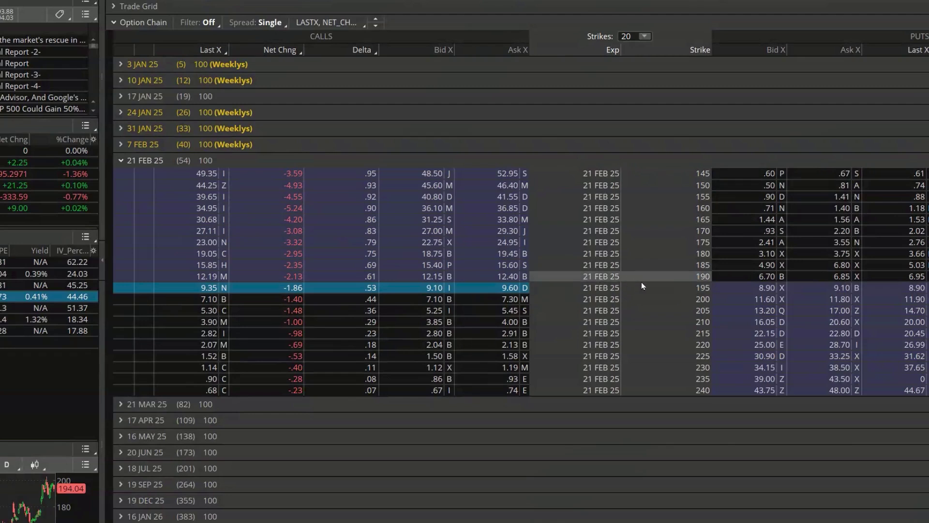
Step: Stage a buy of one GOOG 21 FEB 25 190 call, changing the limit price from 12.40 to 10
left_click(485, 276)
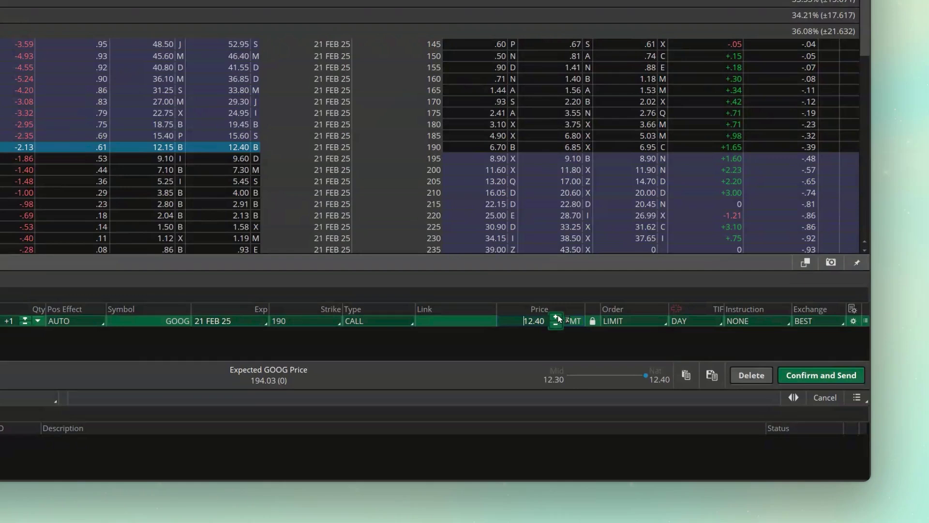
key("End")
key("BackSpace")
key("BackSpace")
key("BackSpace")
key("BackSpace")
key("BackSpace")
type("10")
Step: Add a Submit condition with symbol GOOG in the 190 call buy's Order Rules
left_click(853, 322)
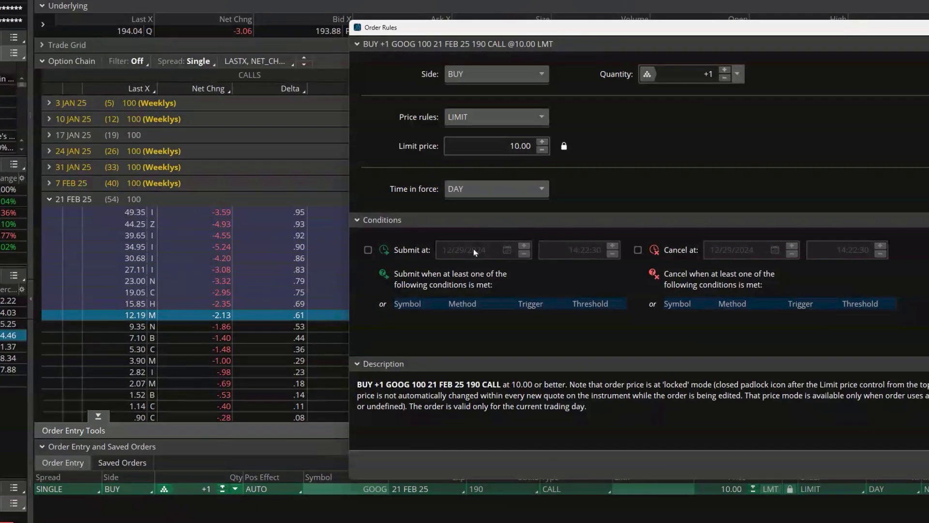
left_click(436, 316)
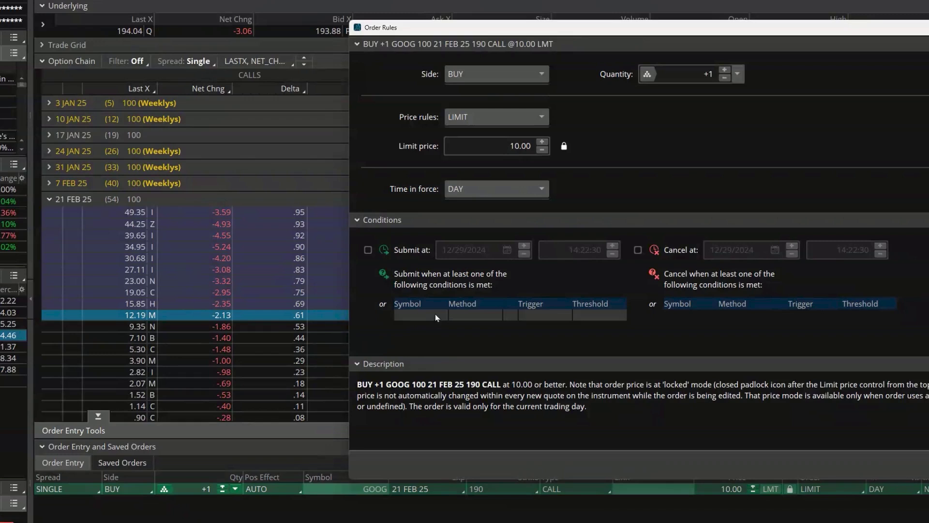
left_click(406, 313)
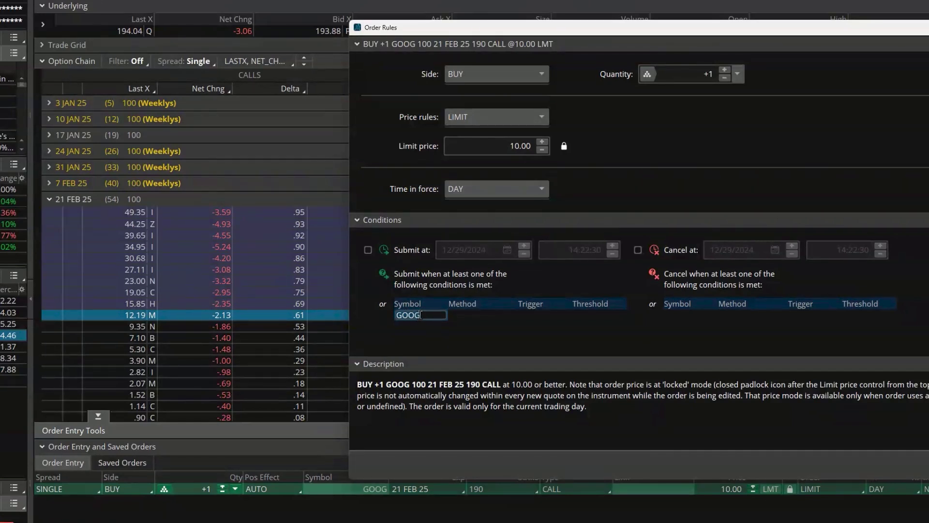
Step: Set the GOOG condition to MARK at or below (<=) a 190.00 threshold
left_click(481, 316)
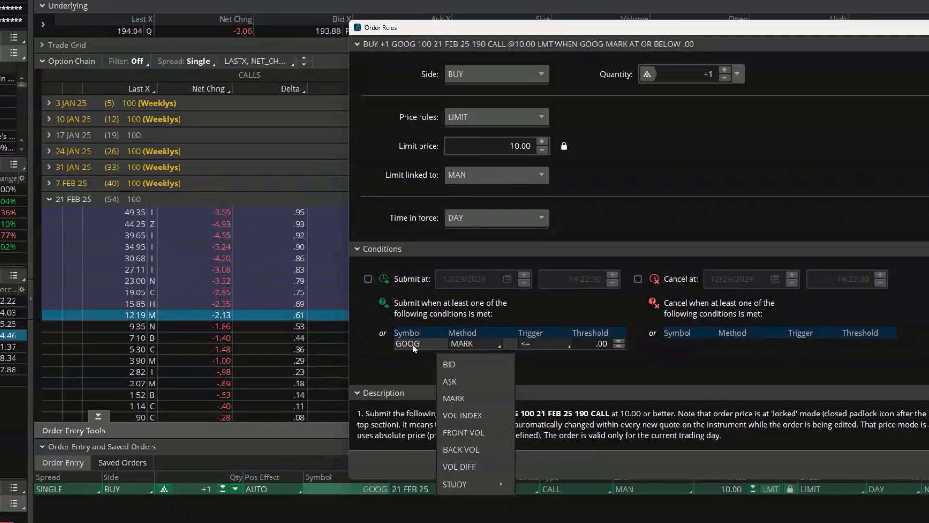
left_click(543, 344)
left_click(546, 345)
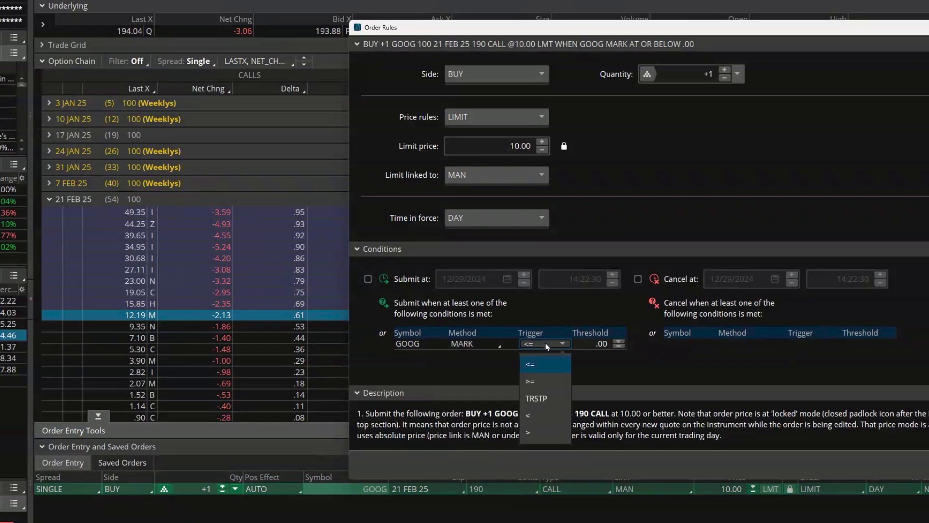
left_click(535, 367)
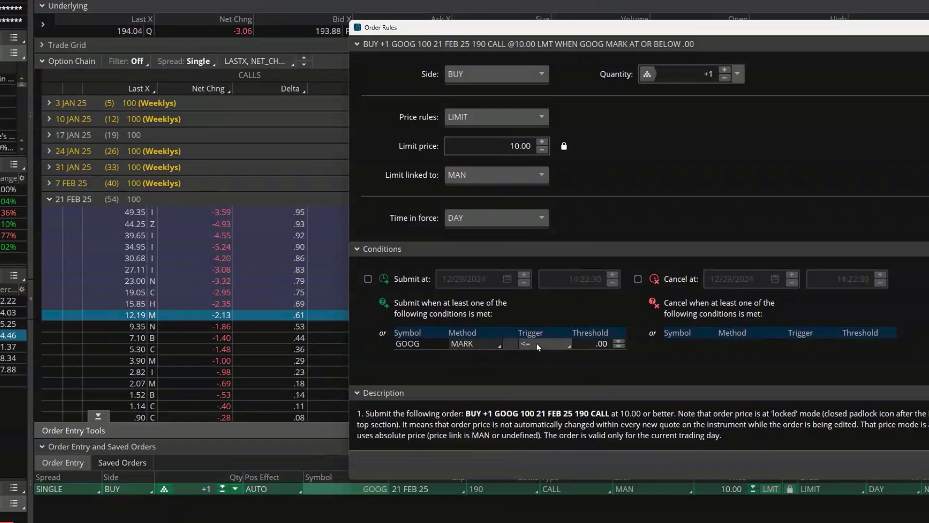
left_click(603, 344)
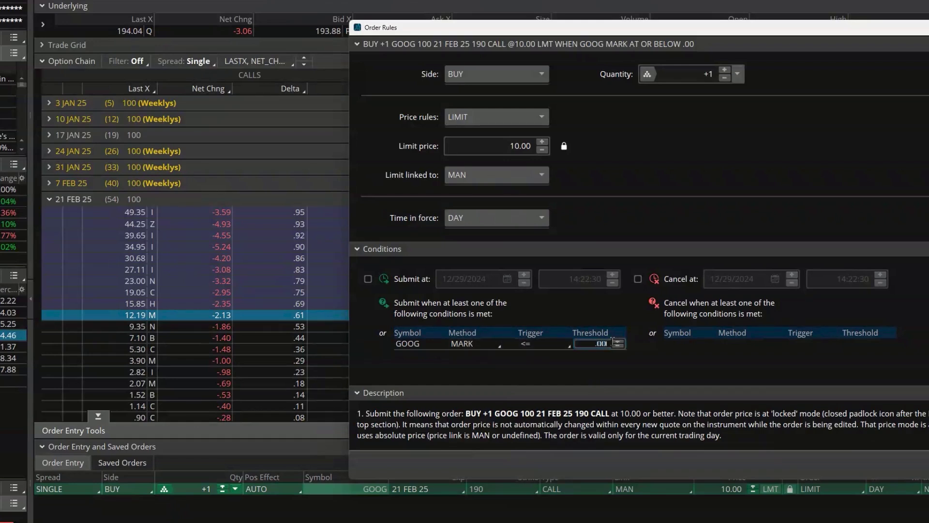
type(".1")
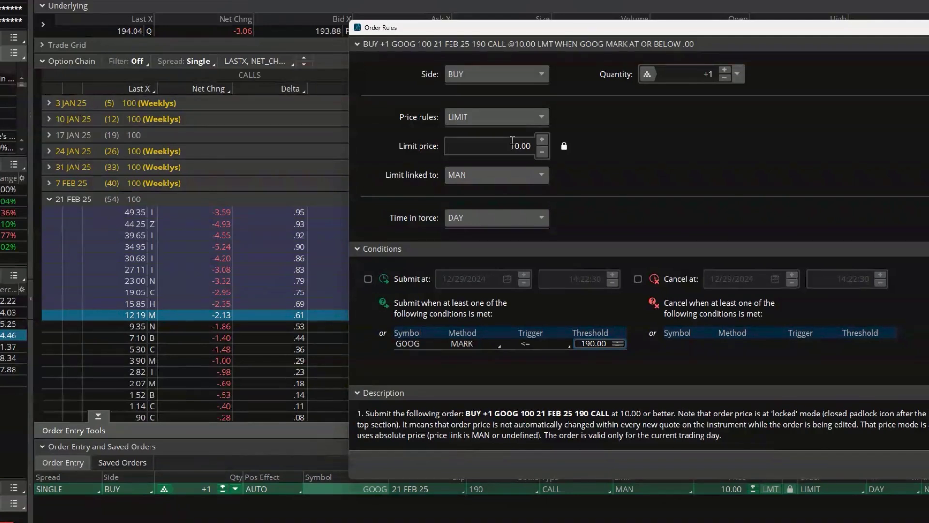
Step: Switch the call buy's price rule to MARKET, then back to LIMIT at 10.00
left_click(518, 122)
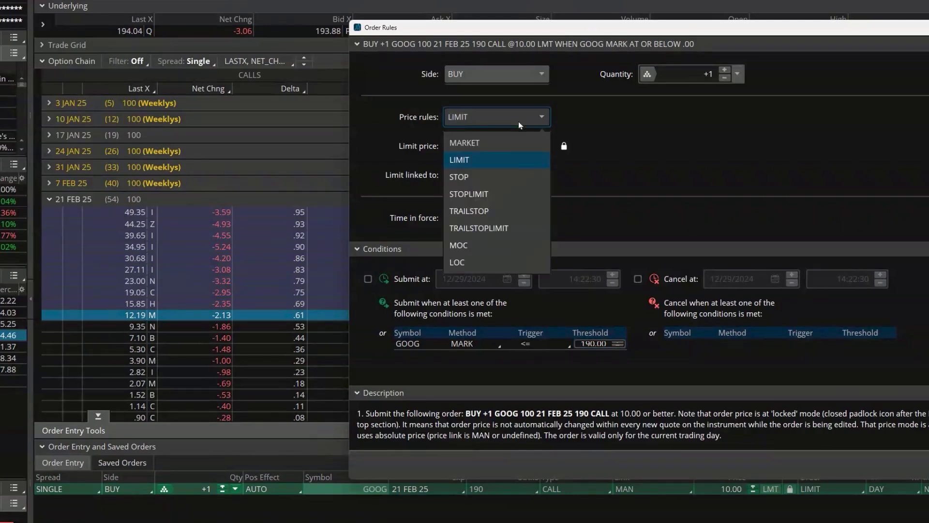
left_click(509, 140)
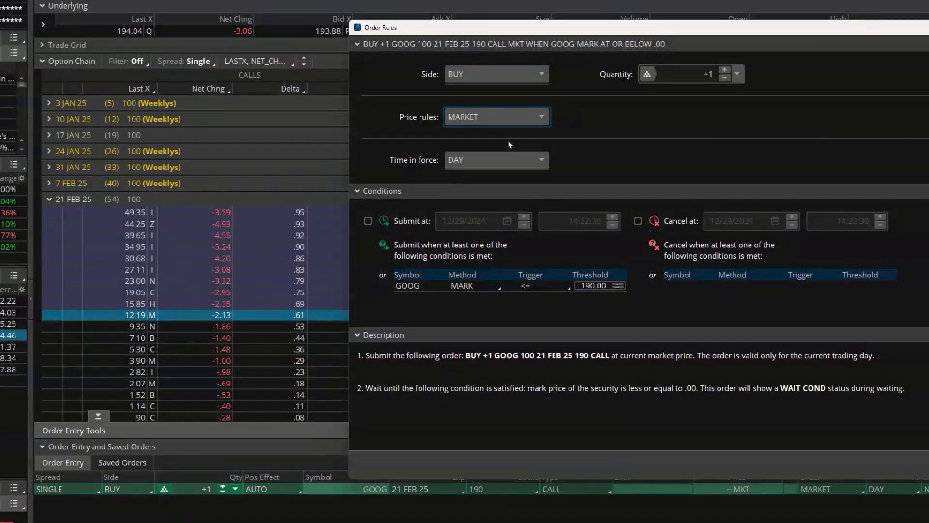
left_click(486, 122)
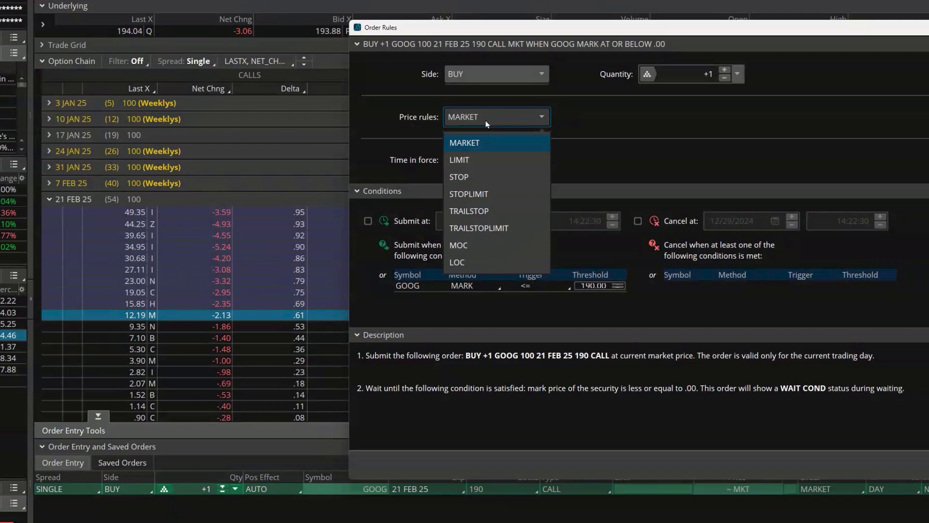
left_click(479, 155)
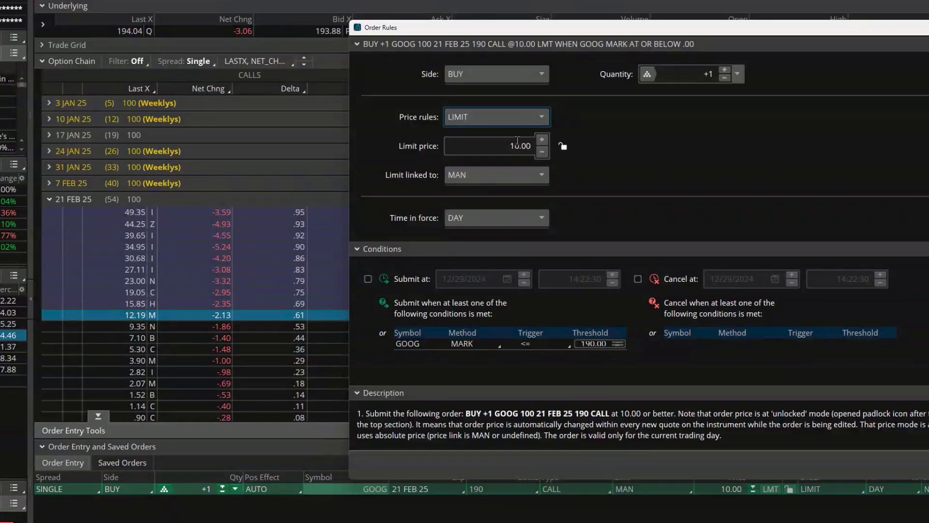
Step: Link the call buy's limit price to MARK with a +.00 offset
left_click(501, 180)
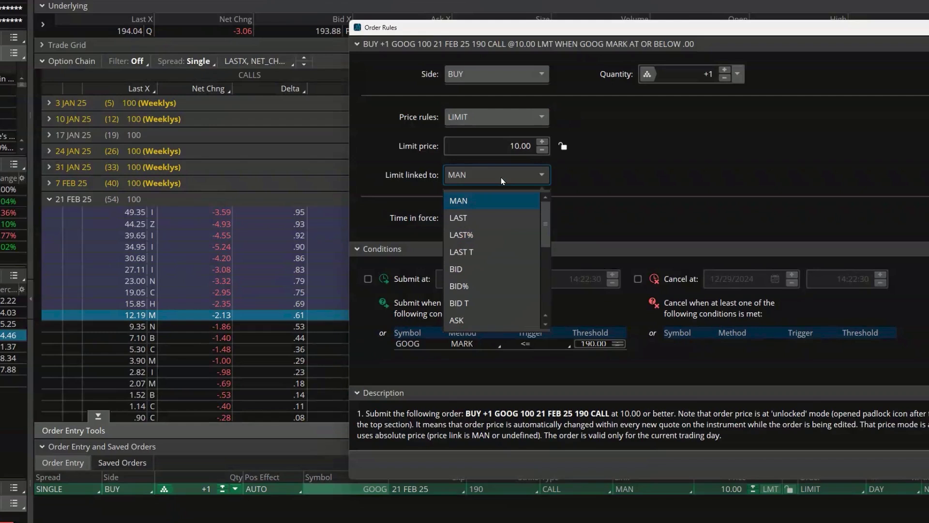
scroll(485, 274, "down", 4)
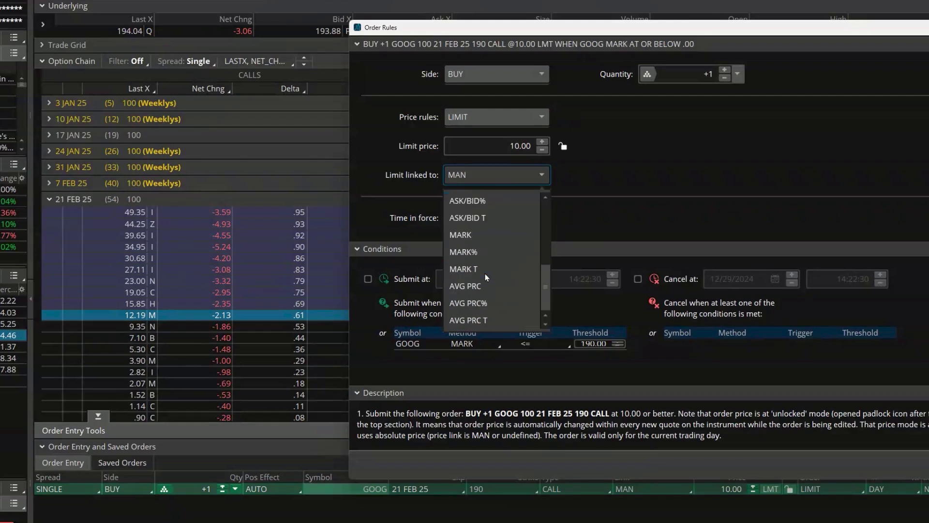
left_click(483, 235)
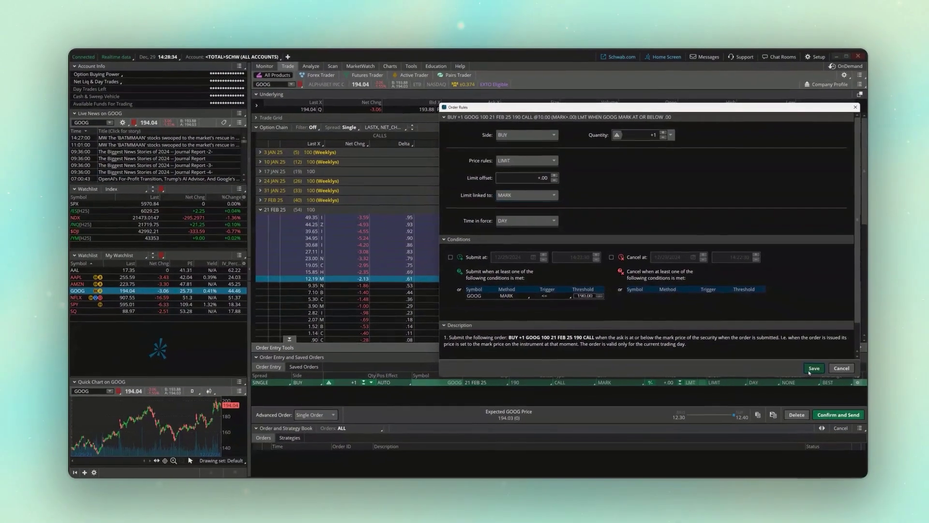
Step: Keep the MARK-linked order rules and bring up the Advanced Order type list
left_click(806, 371)
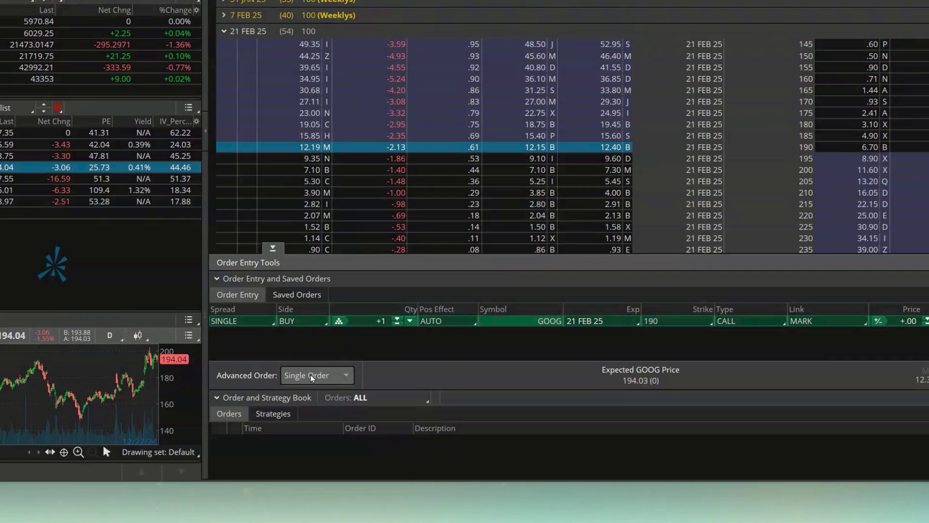
left_click(312, 378)
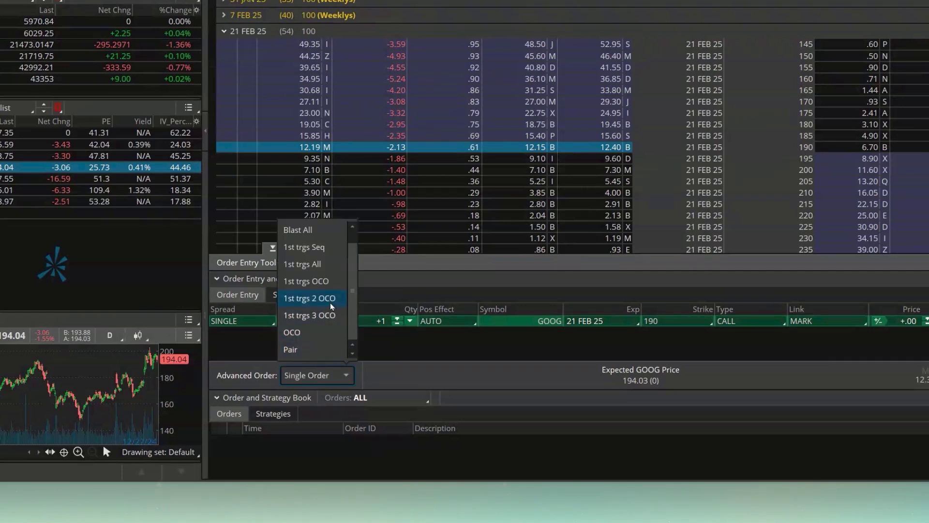
Step: Make the 190 call buy a 1st trgs Seq order and bring up its row actions
left_click(317, 247)
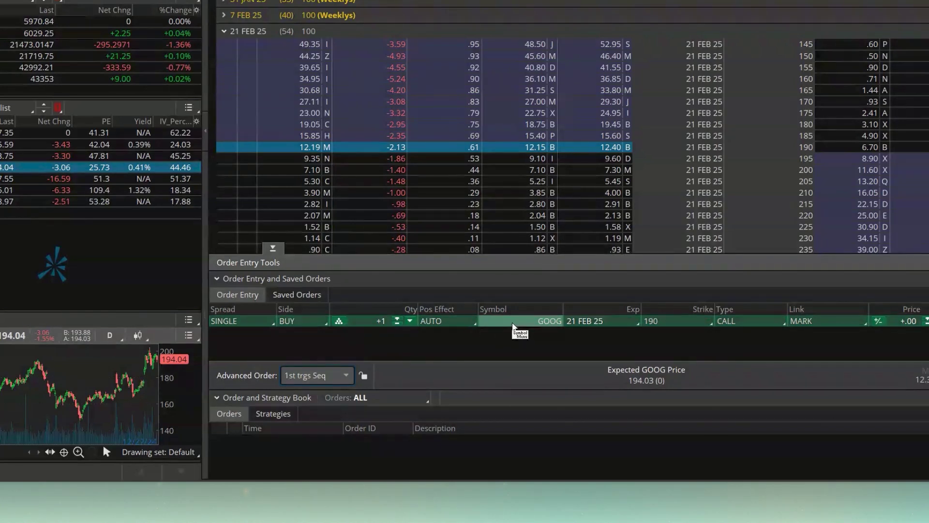
right_click(513, 327)
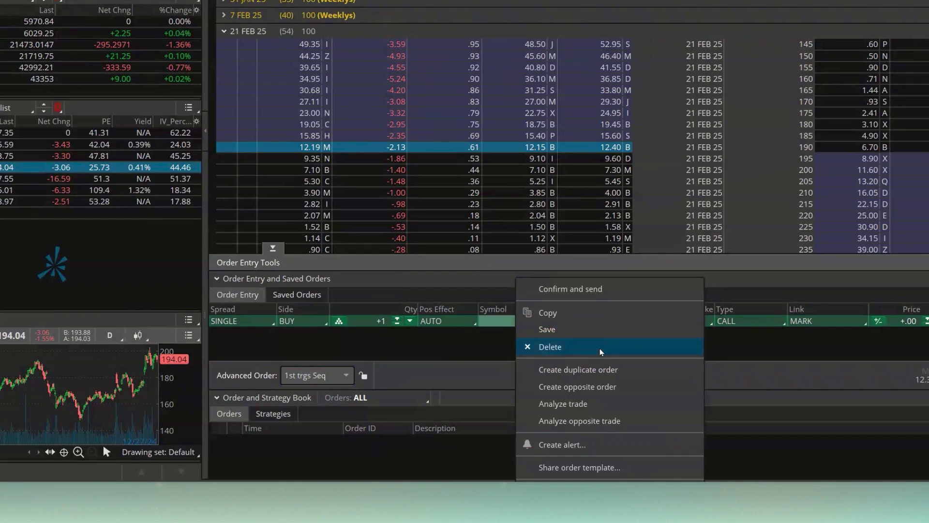
Step: Create an opposite SELL -1 GOOG 21 FEB 25 190 call order beneath the buy
left_click(637, 388)
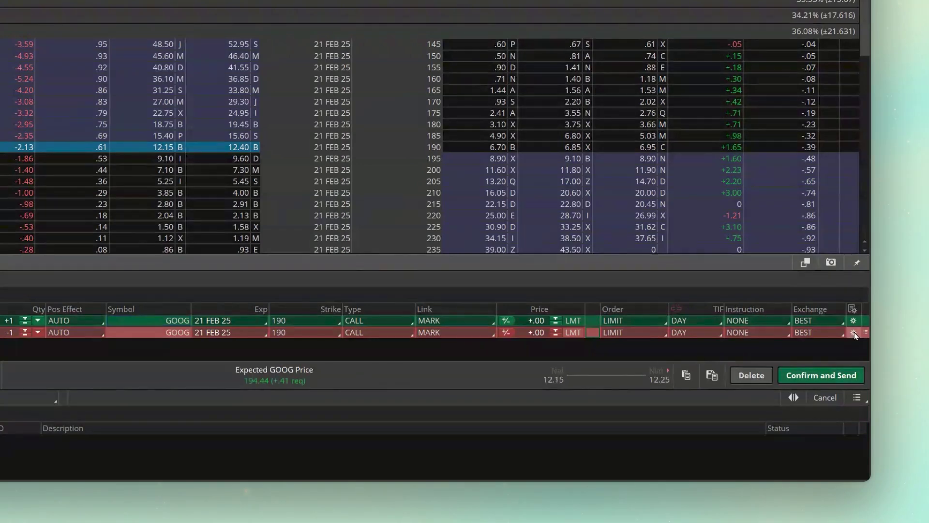
Step: Change the sell order's submit threshold from 190.00 to 185.00 and save it
left_click(854, 333)
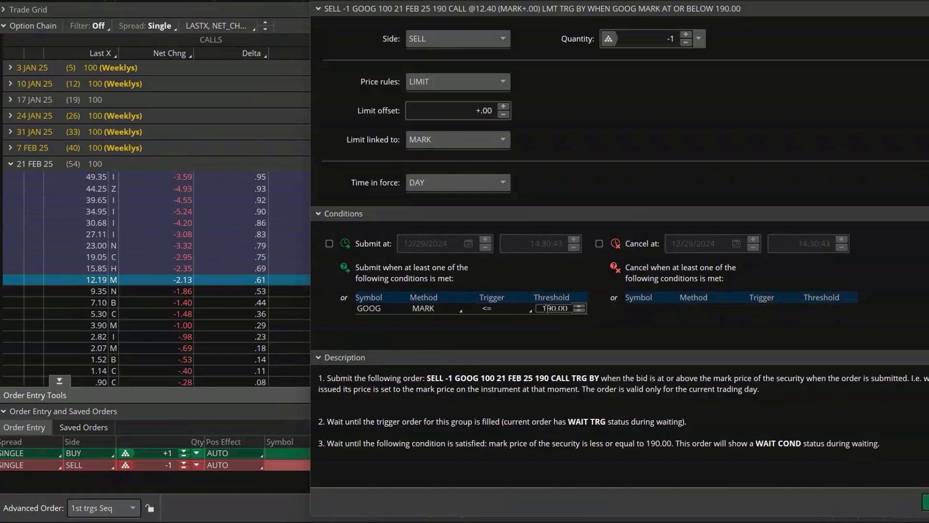
left_click(549, 308)
key("BackSpace")
key("BackSpace")
type("85")
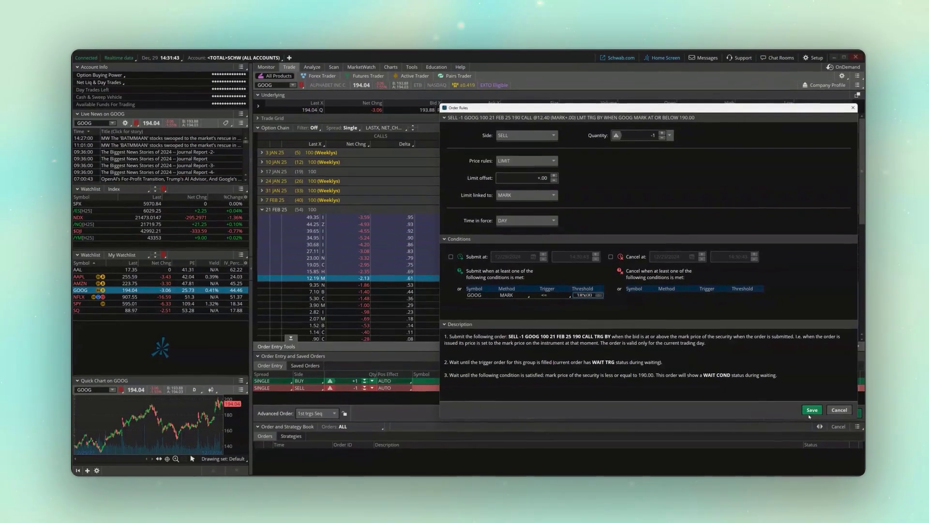
left_click(924, 503)
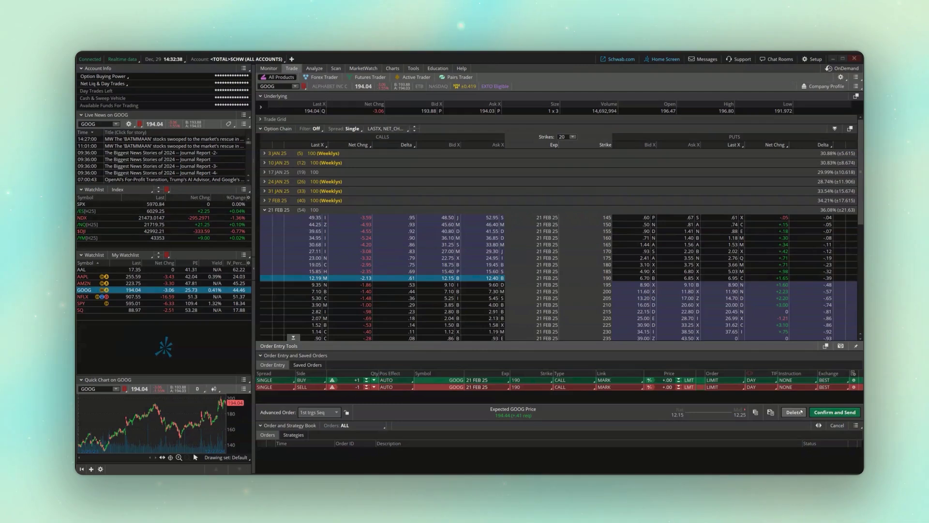
Step: Delete the GOOG call buy and conditional sell legs from Order Entry
left_click(795, 412)
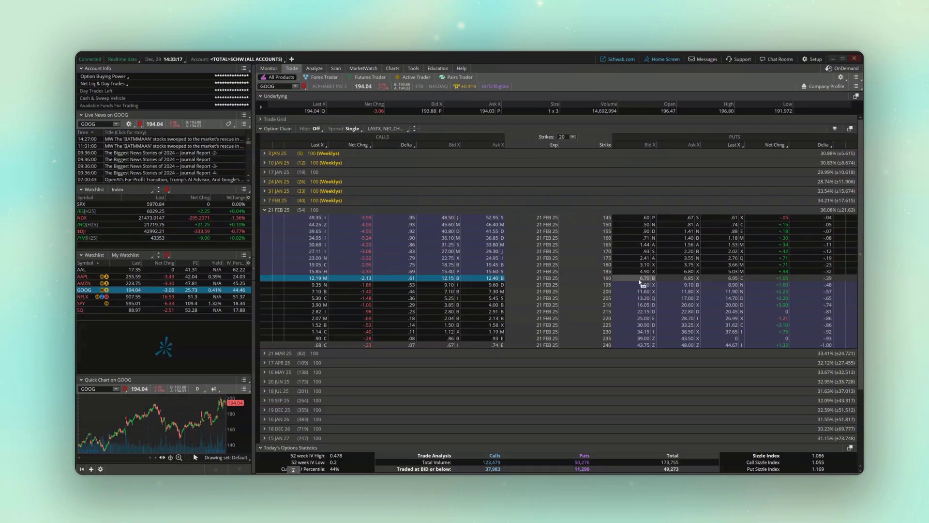
Step: Stage a GOOG 21 Feb 25 put vertical: sell the 190 put, buy the 185 put
left_click(641, 279)
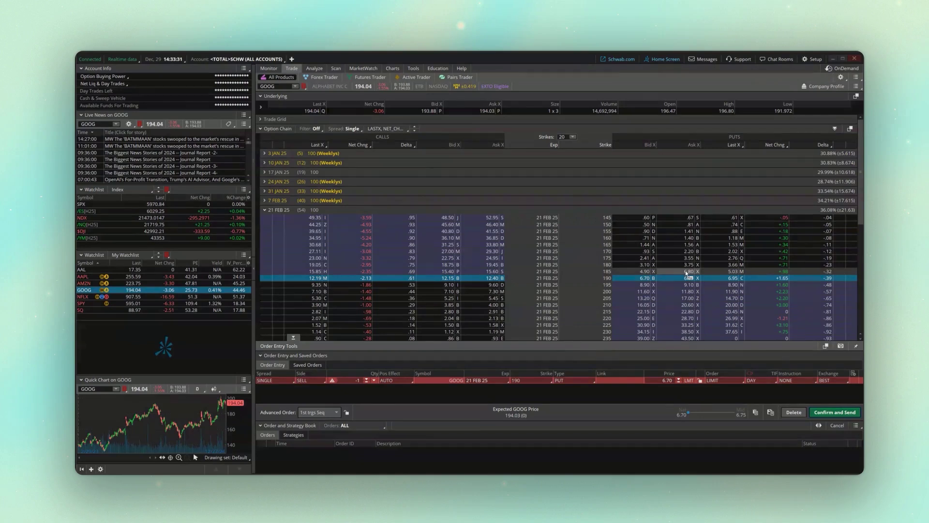
key("alt")
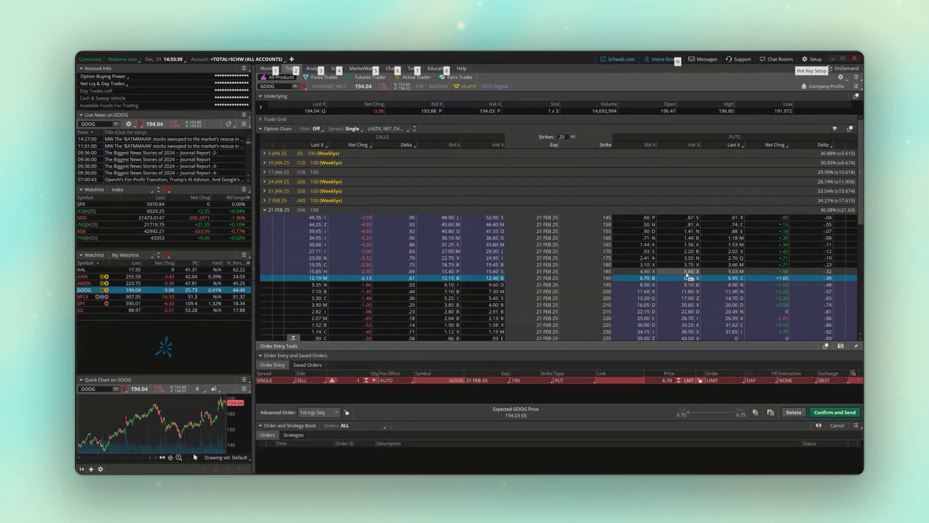
left_click(686, 272, "ctrl")
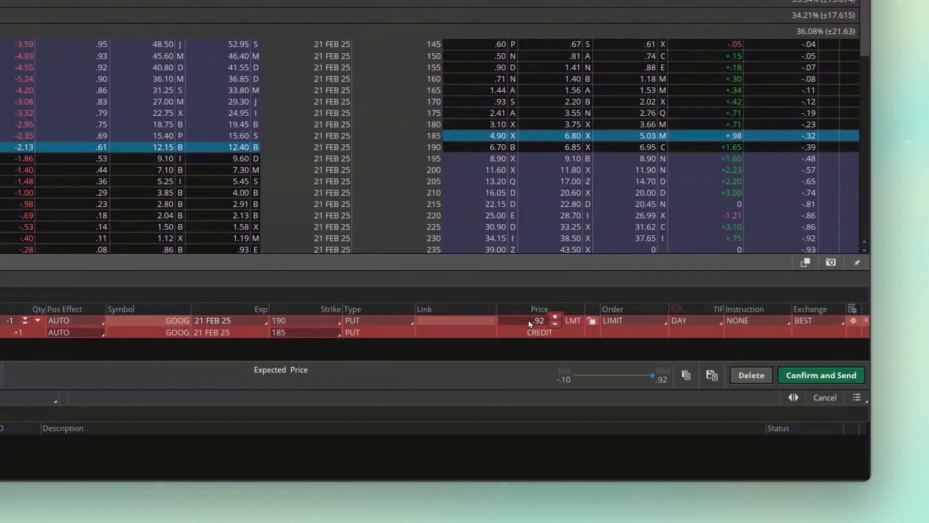
Step: Set the 190/185 put vertical's limit credit to 1.00 and bring up its Order Rules
left_click(527, 320)
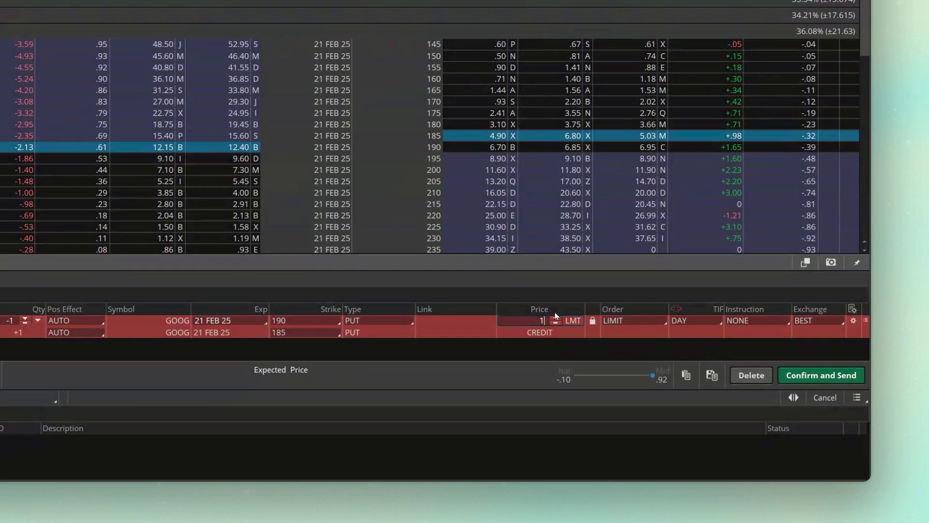
key("Return")
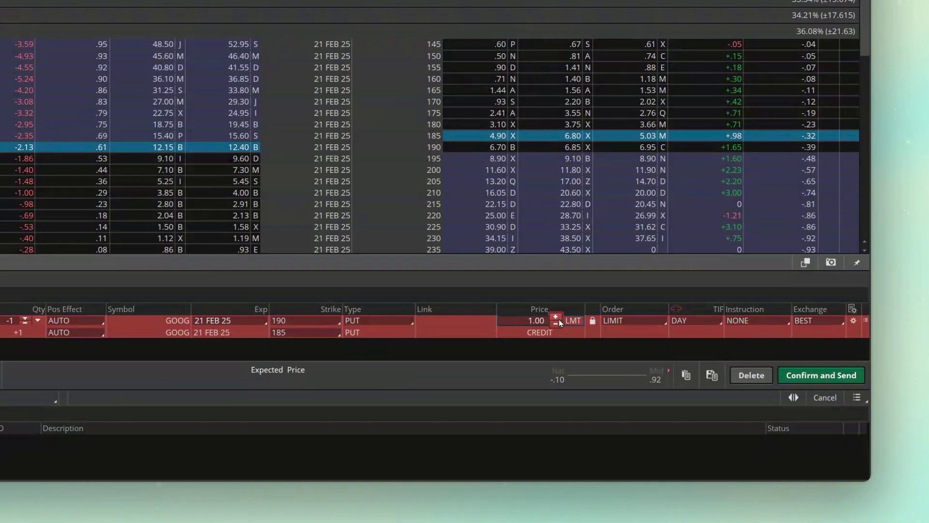
left_click(854, 321)
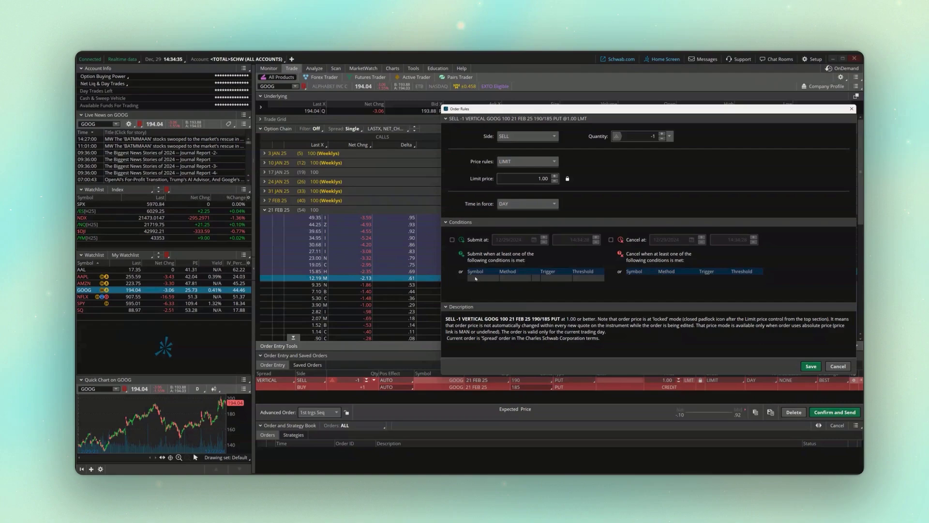
Step: Add a submit condition: GOOG MARK at or below a 192.00 threshold
left_click(476, 278)
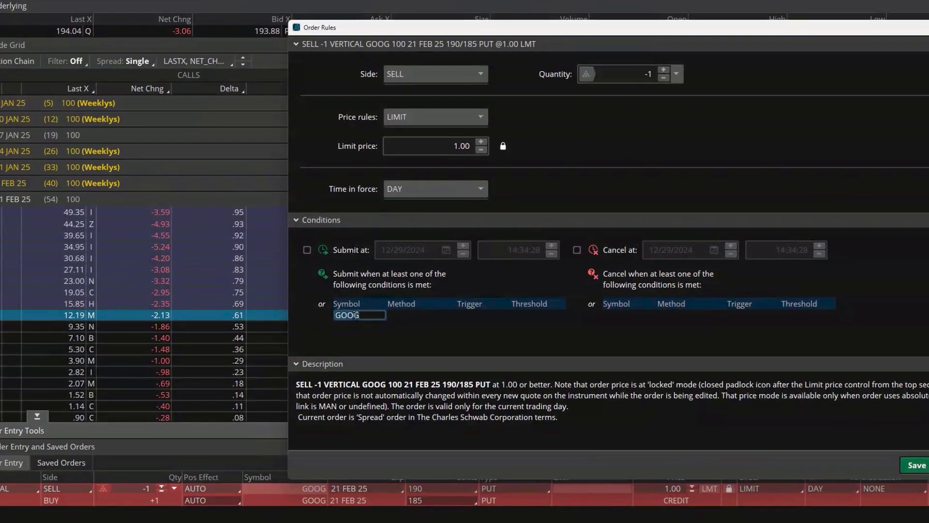
left_click(410, 319)
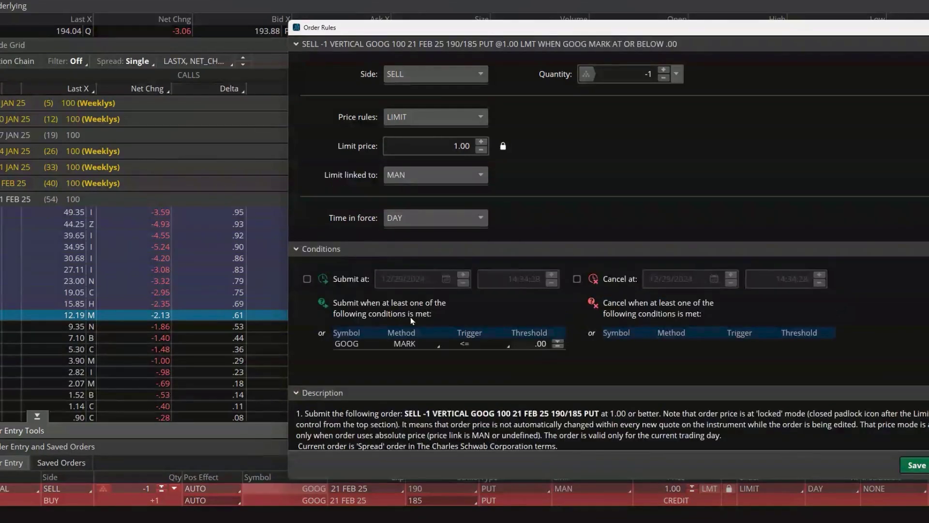
left_click(411, 341)
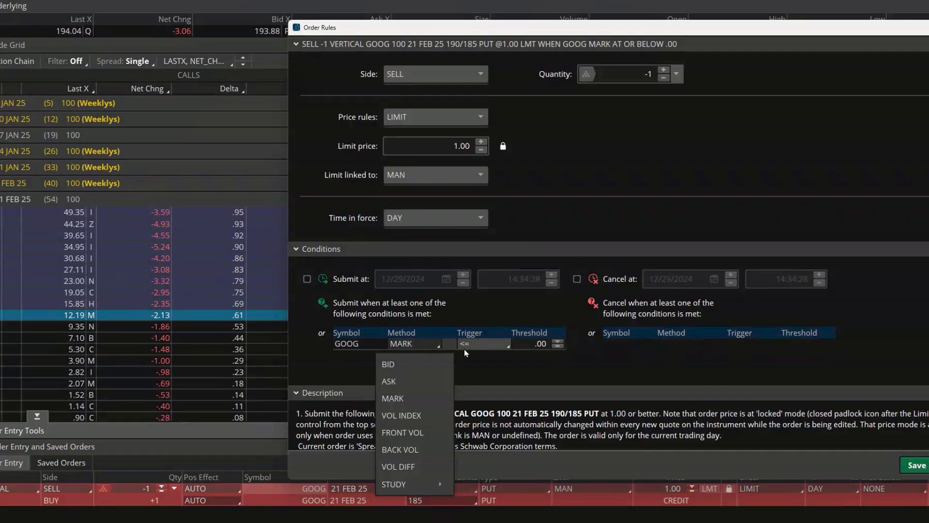
left_click(539, 344)
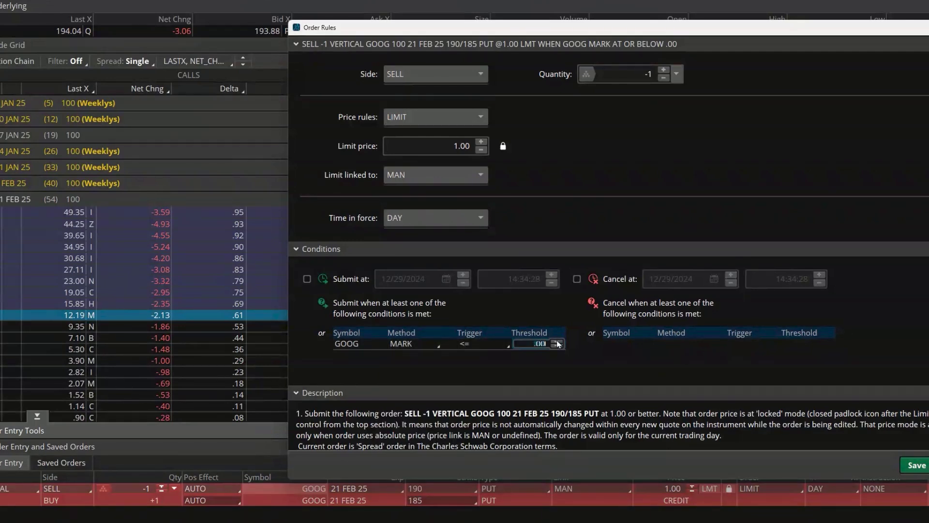
type("192.00")
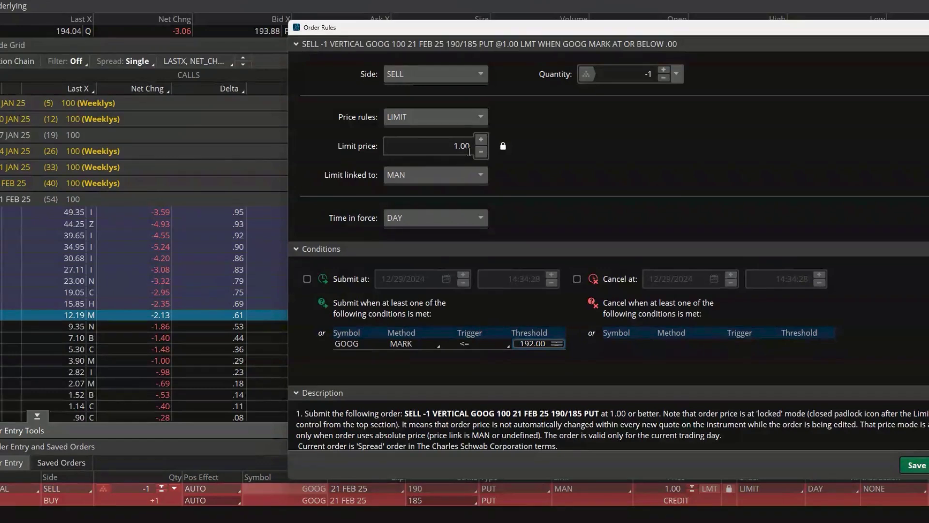
left_click(473, 121)
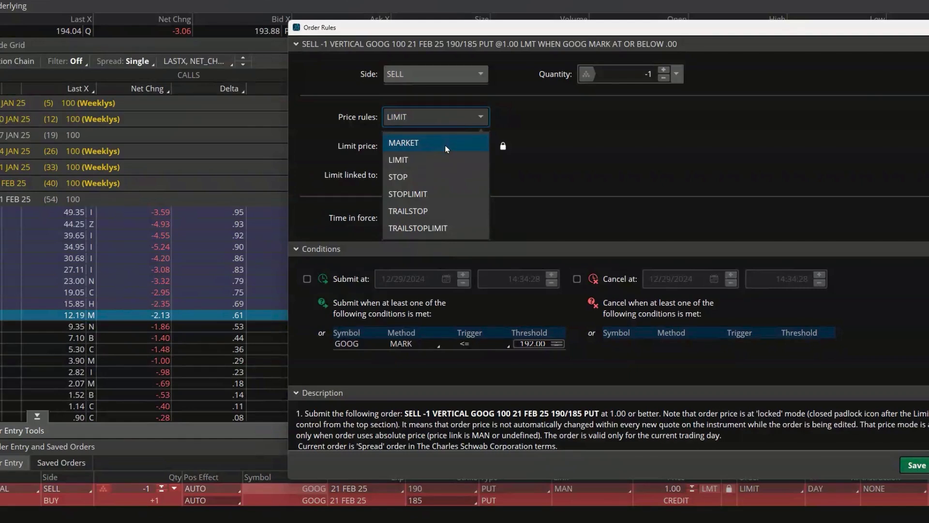
Step: Keep the price rule as LIMIT and link the limit price to MARK
left_click(442, 162)
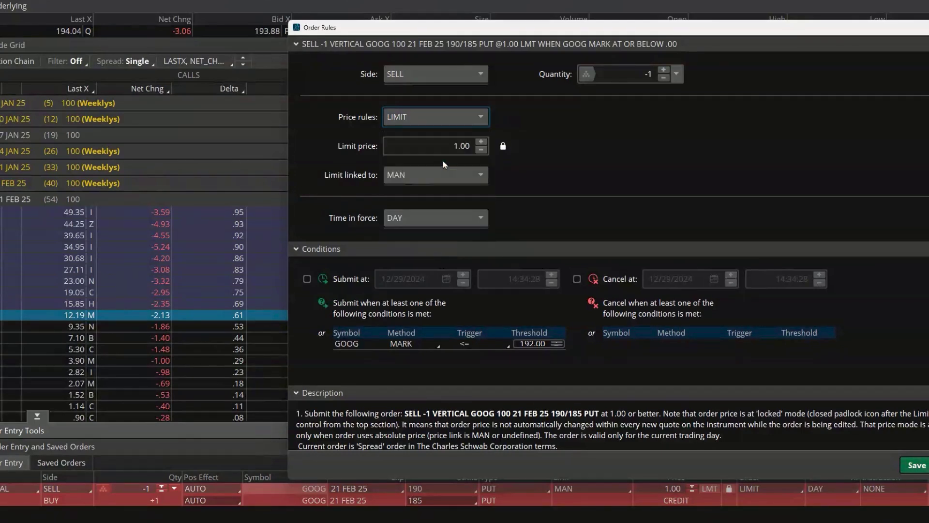
left_click(417, 175)
scroll(411, 260, "up", 3)
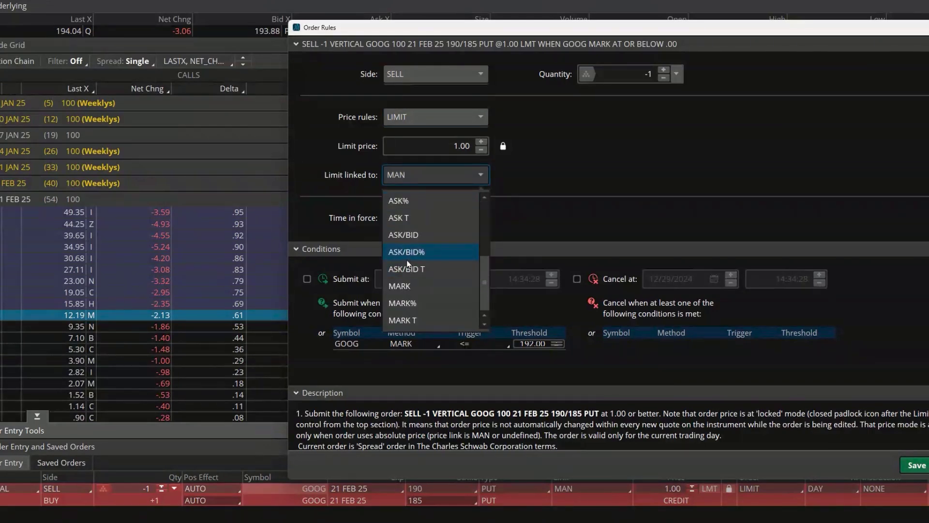
left_click(413, 288)
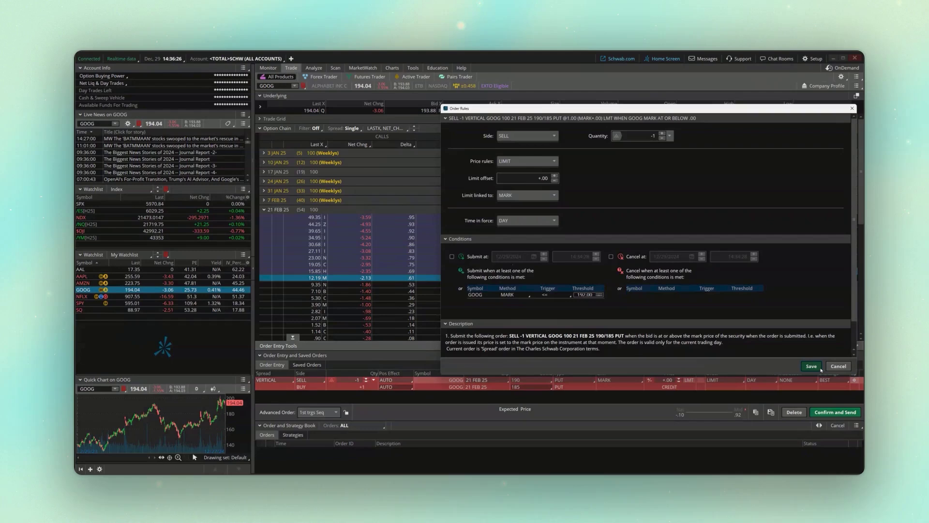
left_click(917, 465)
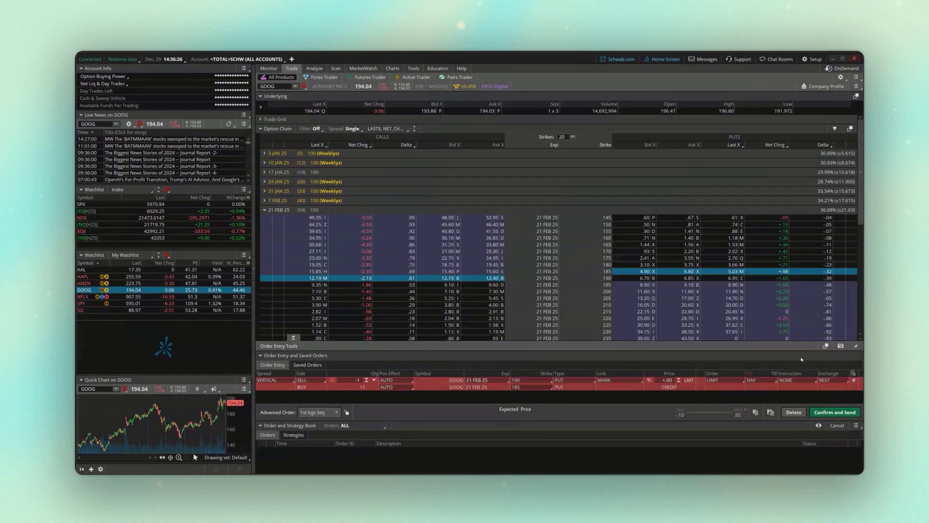